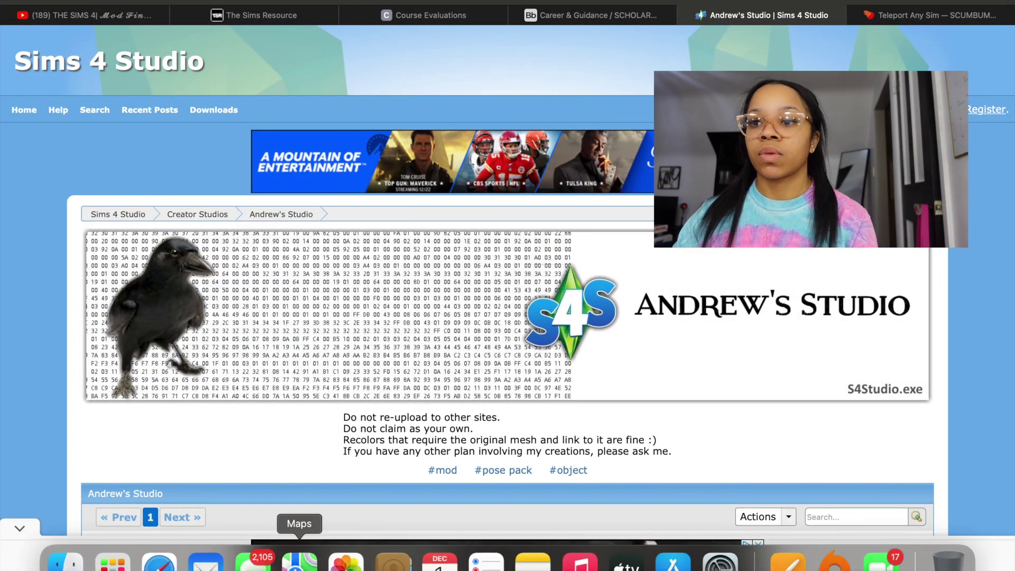
# - Switch from the Andrew's Studio page to the Downloads and Mods Finder windows
pyautogui.click(65, 561)
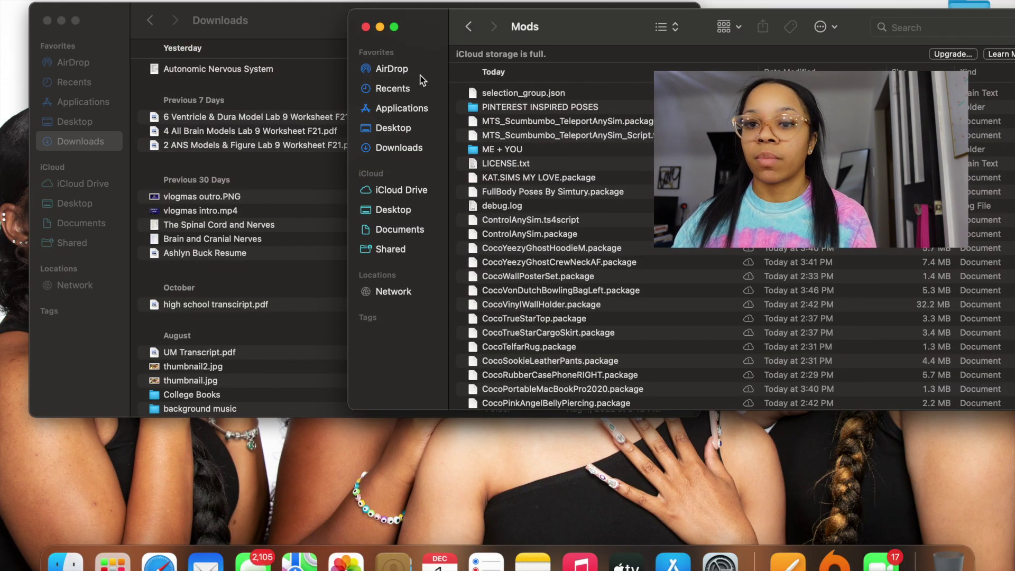
# - Reposition the Mods window beside Downloads, then return to Andrew's Studio page in Safari
pyautogui.moveTo(574, 39); pyautogui.dragTo(567, 125)
pyautogui.click(84, 0)
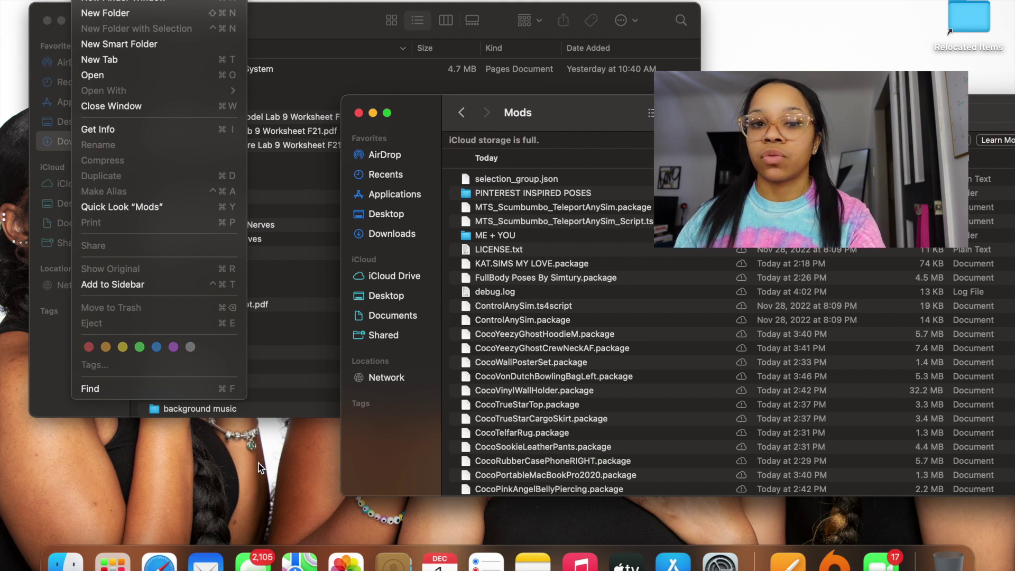
pyautogui.click(278, 389)
pyautogui.moveTo(434, 113); pyautogui.dragTo(382, 77)
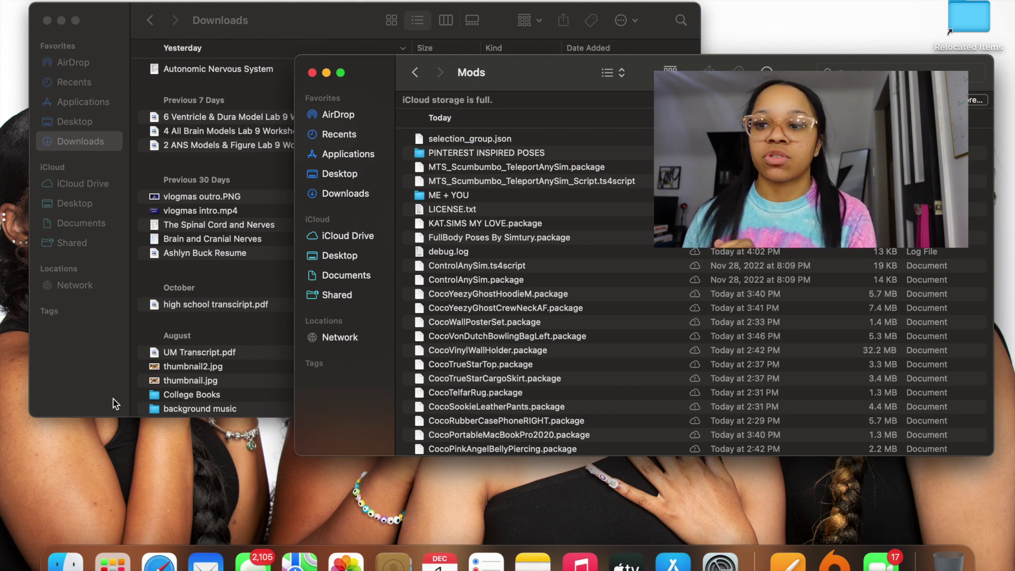
pyautogui.click(158, 561)
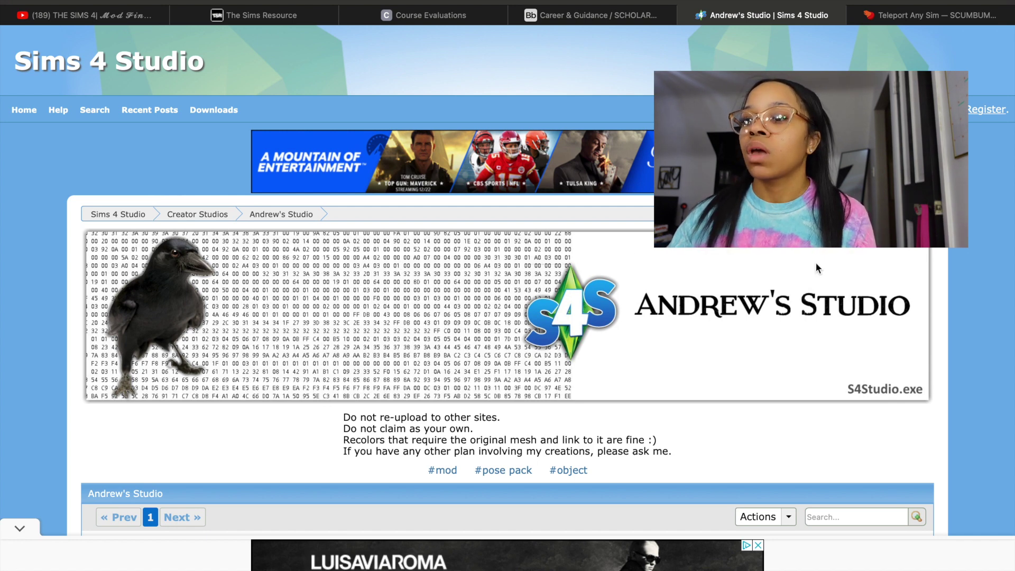
# - Scroll down the Pose Player post and follow its Google Drive Download link
pyautogui.scroll(-2, 827, 324)
pyautogui.scroll(-6, 828, 332)
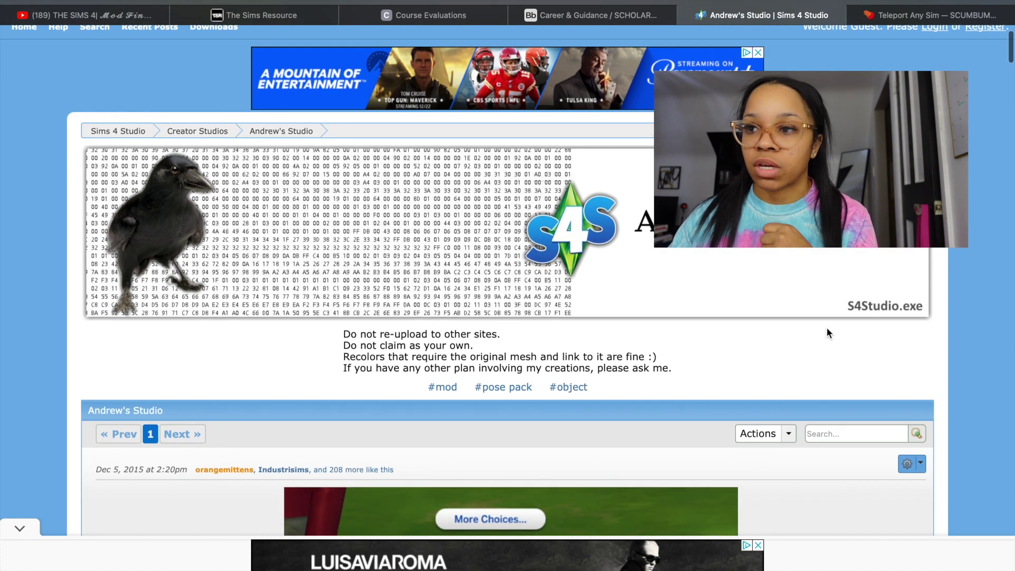
pyautogui.scroll(-3, 827, 331)
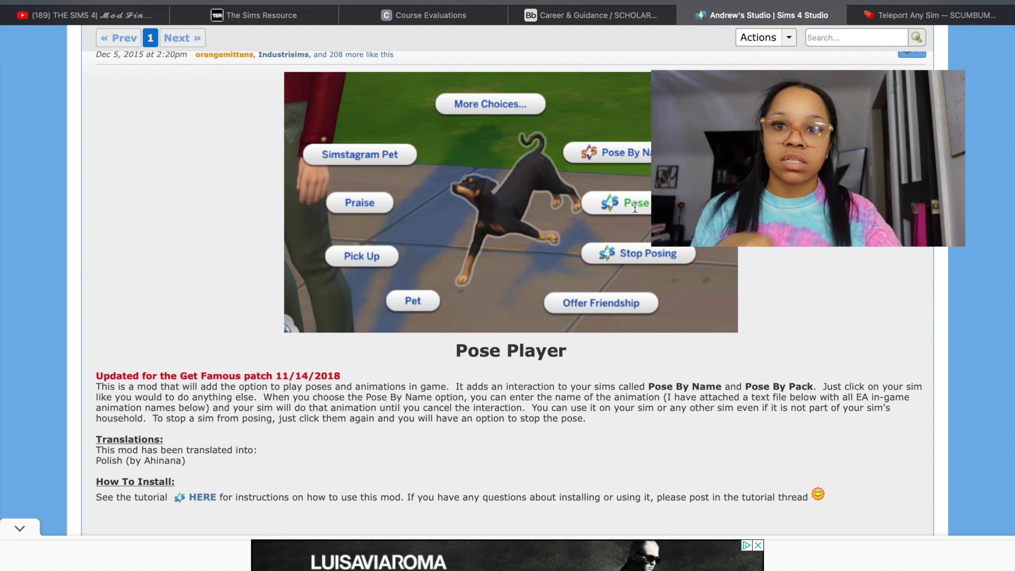
pyautogui.scroll(-1, 442, 272)
pyautogui.scroll(-10, 441, 269)
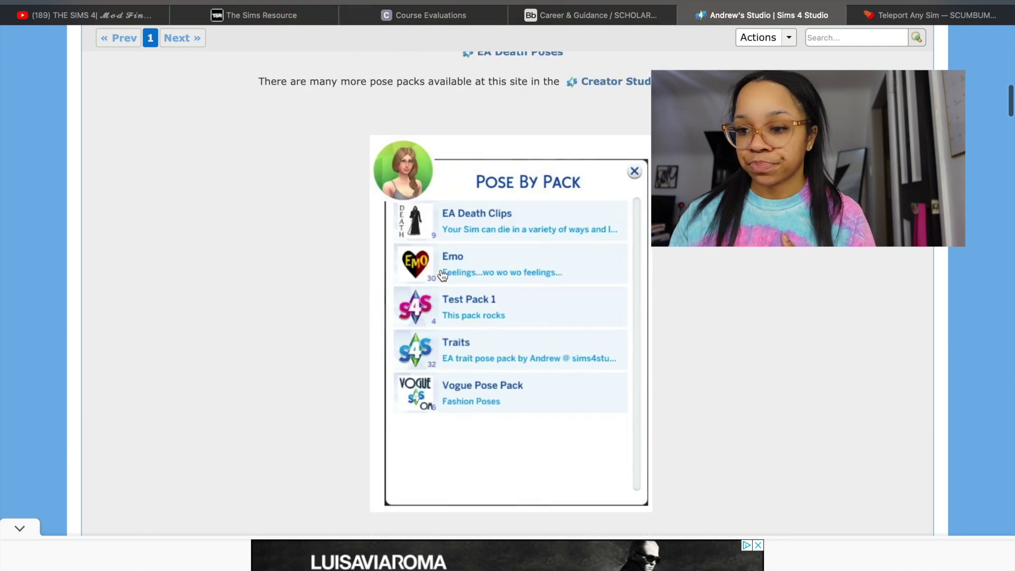
pyautogui.scroll(-2, 442, 273)
pyautogui.scroll(-5, 484, 295)
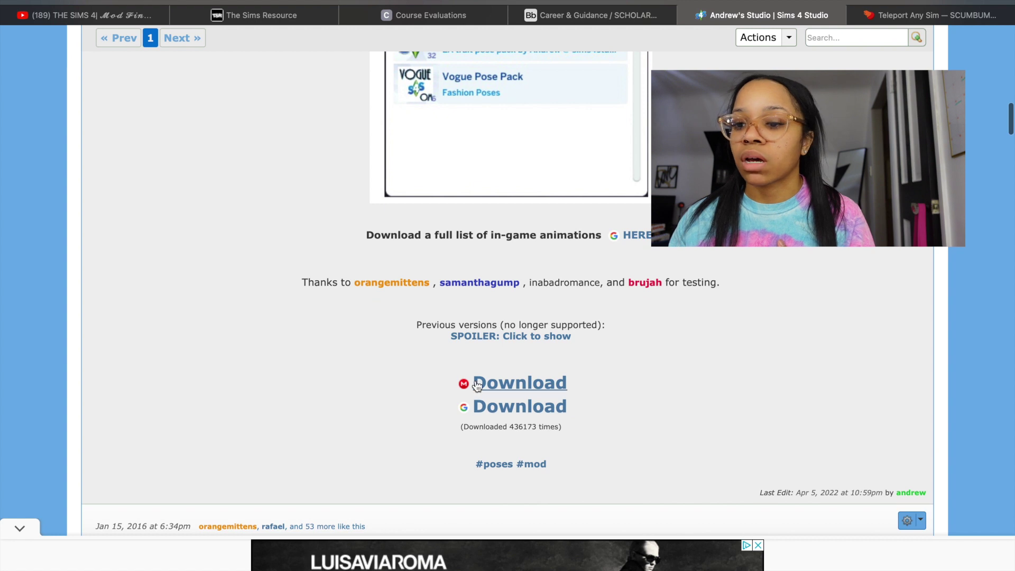
pyautogui.click(495, 415)
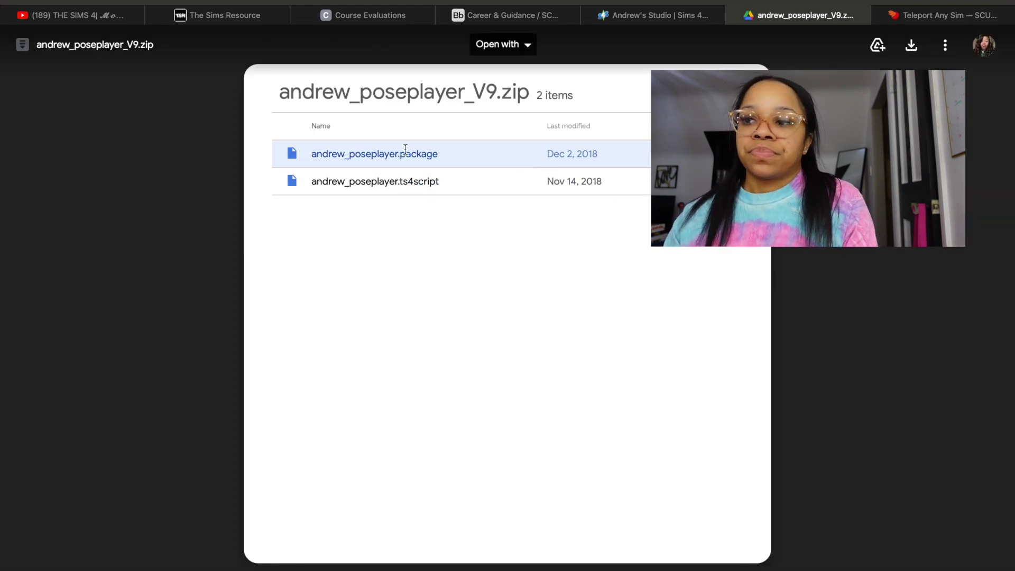
# - Download andrew_poseplayer_V9.zip from the Google Drive preview
pyautogui.click(922, 47)
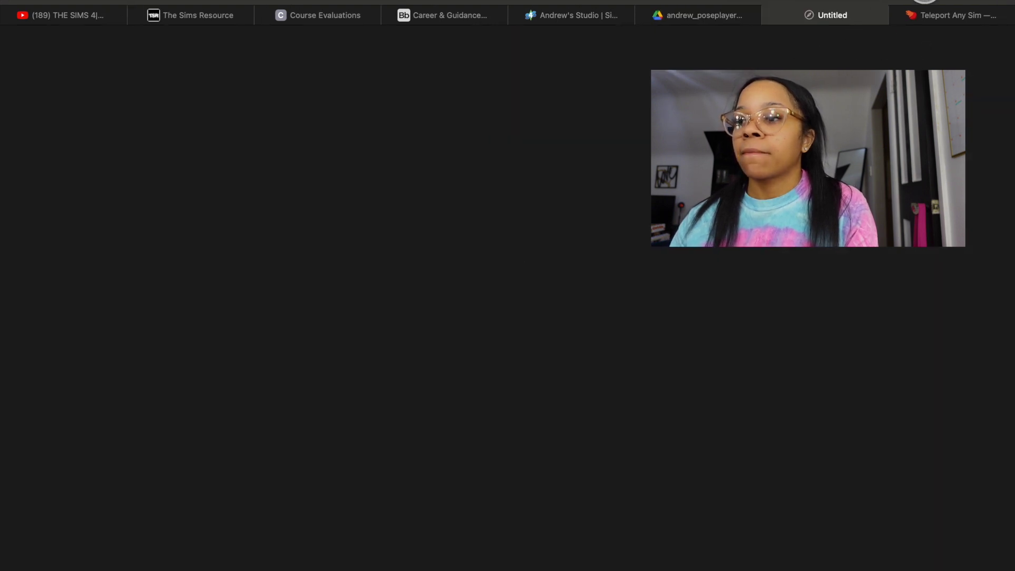
# - Move andrew_poseplayer.package and andrew_poseplayer.ts4script into Mods, replacing the older copies
pyautogui.moveTo(113, 563)
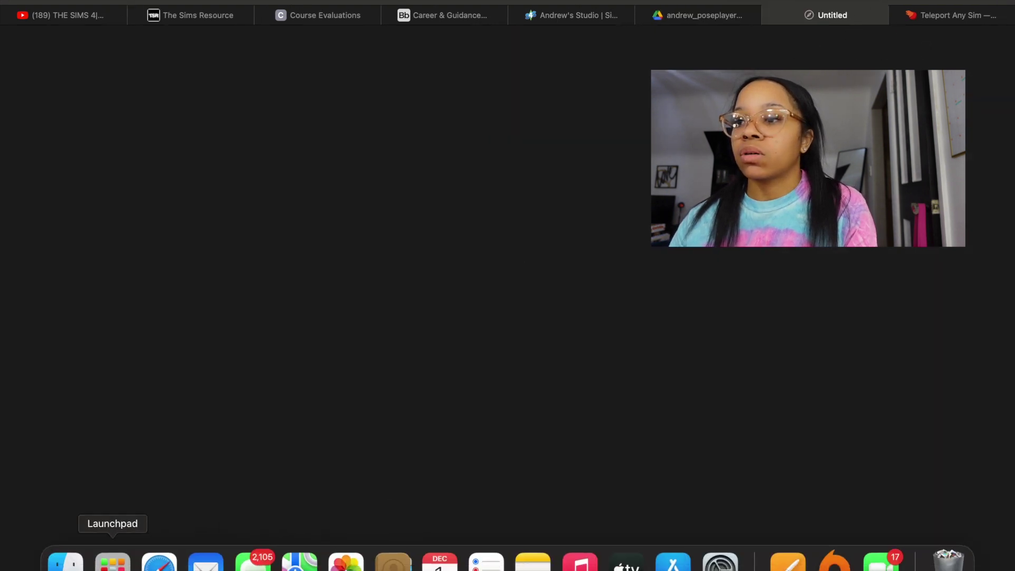
pyautogui.click(65, 563)
pyautogui.click(343, 25)
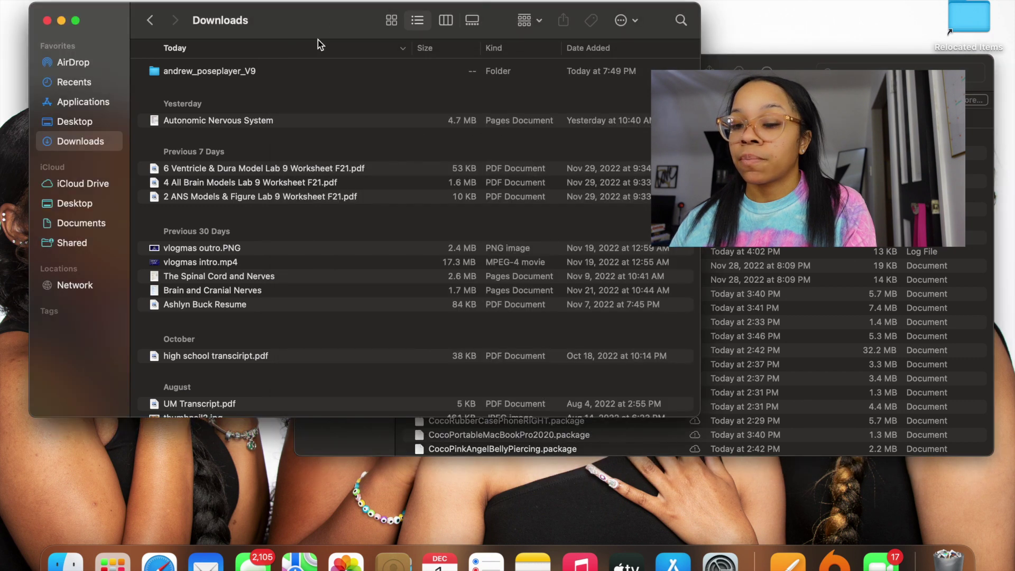
pyautogui.doubleClick(274, 73)
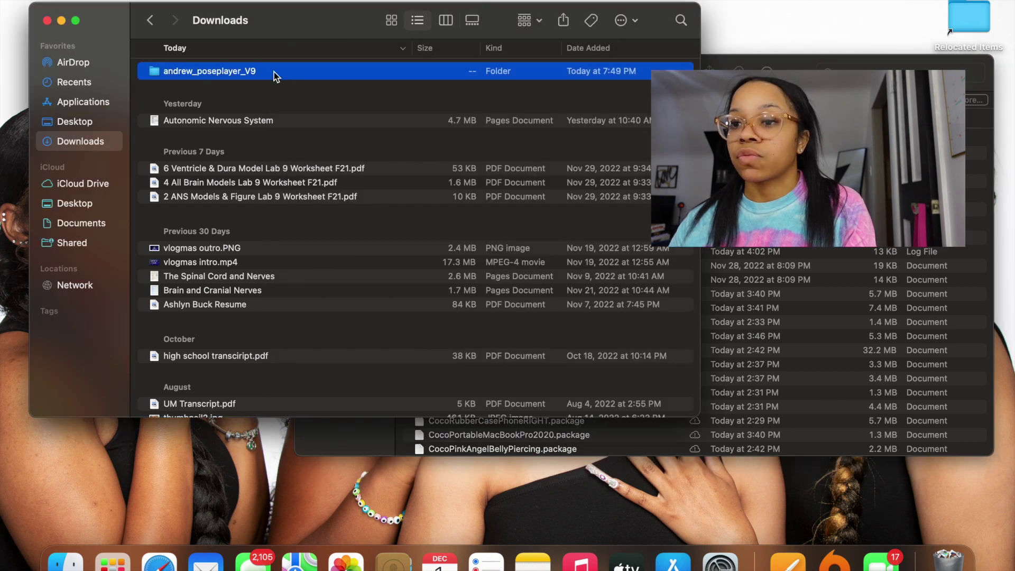
pyautogui.moveTo(306, 69); pyautogui.dragTo(793, 158)
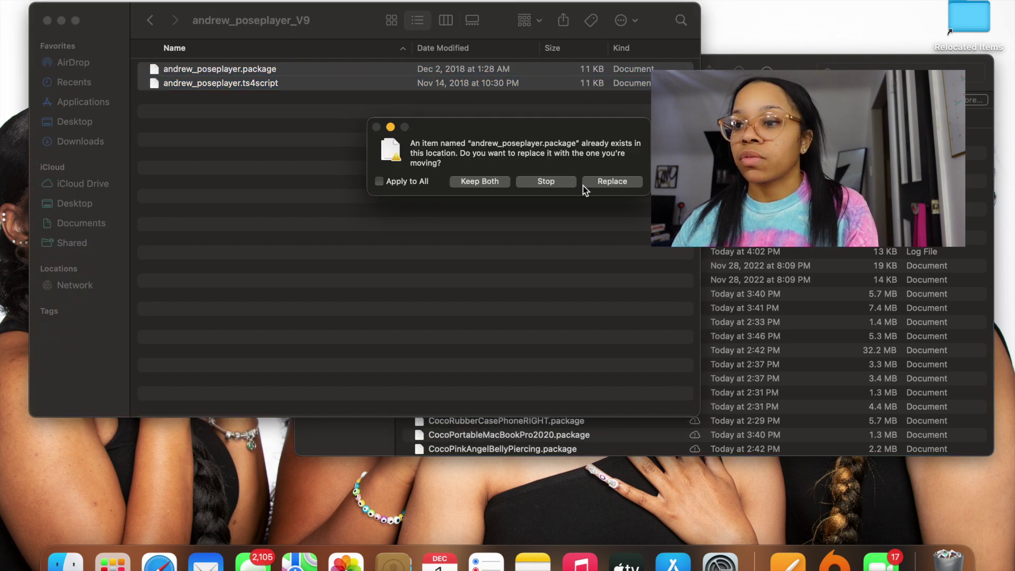
pyautogui.click(608, 182)
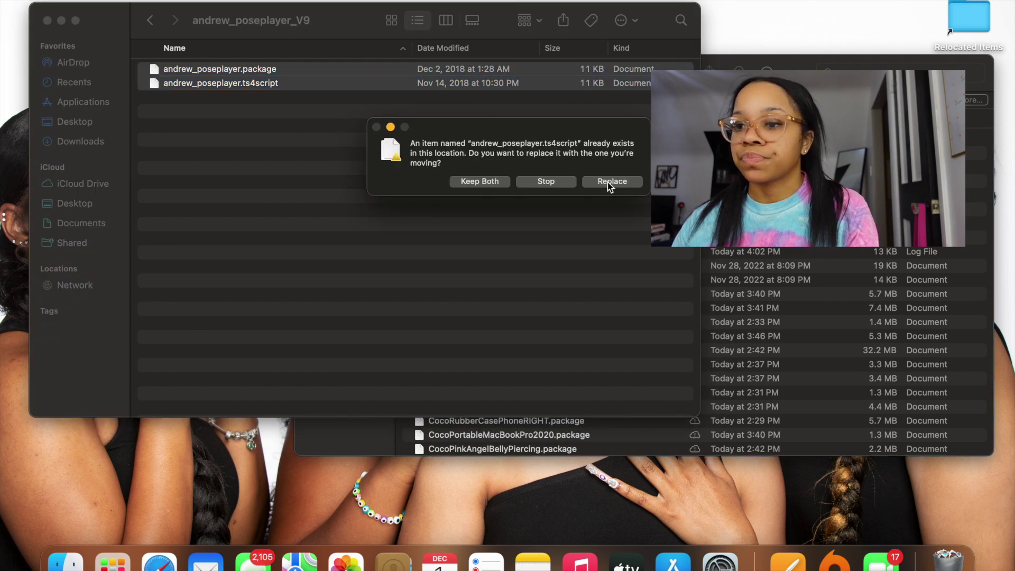
pyautogui.click(612, 181)
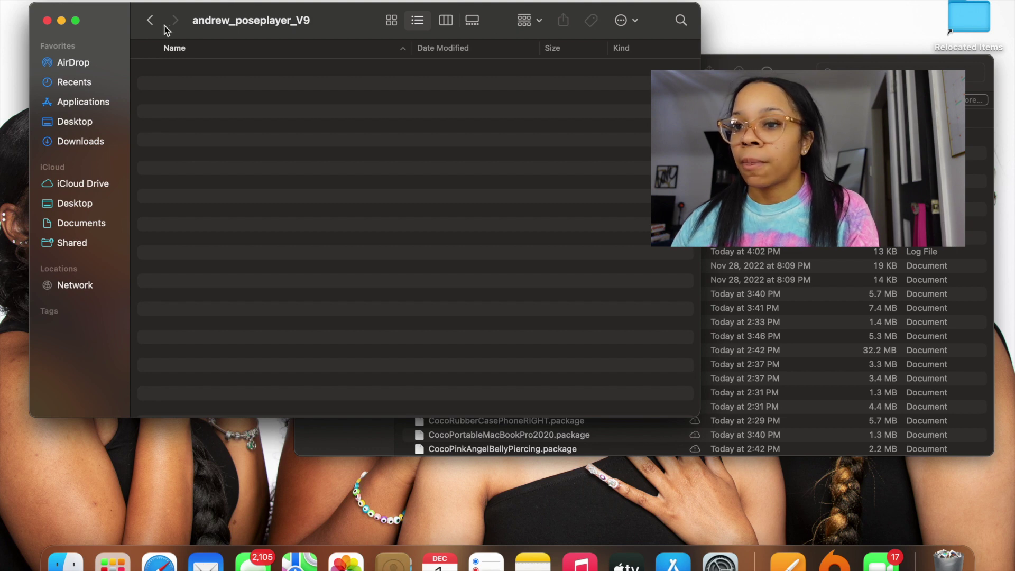
# - Trash the emptied andrew_poseplayer_V9 folder from Downloads
pyautogui.click(153, 20)
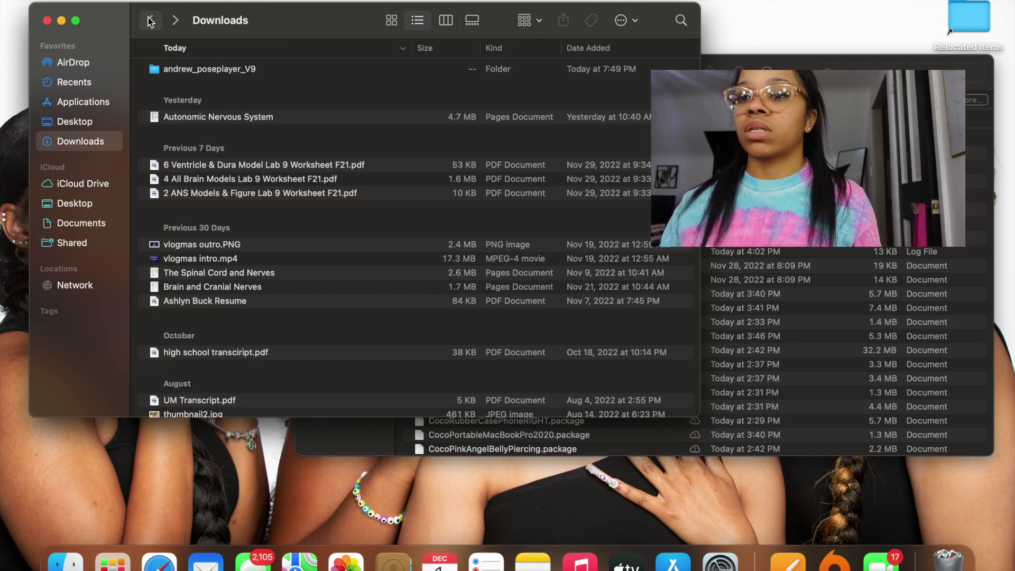
pyautogui.moveTo(320, 71); pyautogui.dragTo(949, 567)
pyautogui.click(159, 562)
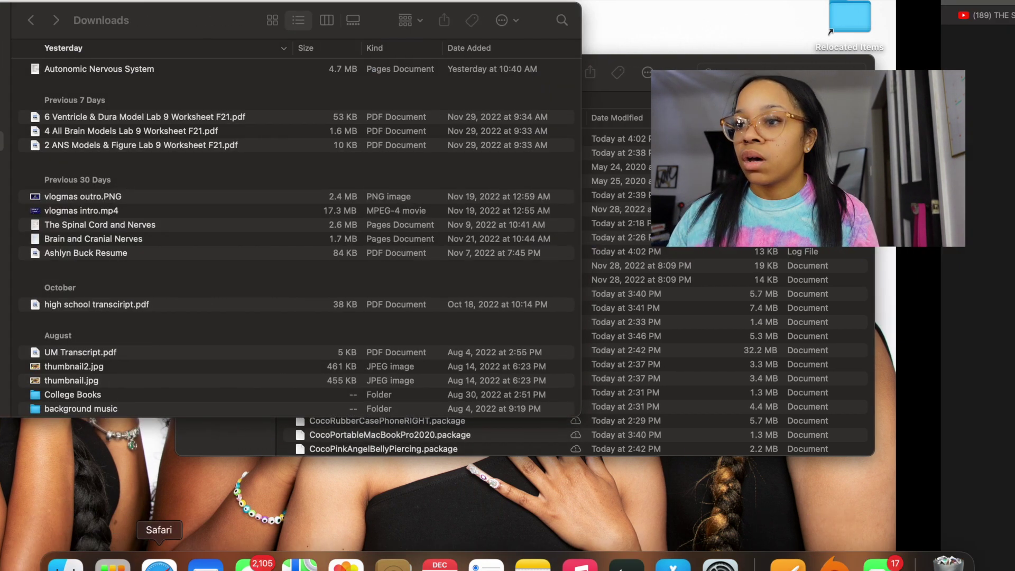
# - Close the Untitled, Drive and Andrew's Studio tabs and scroll the Teleport Any Sim page
pyautogui.click(771, 17)
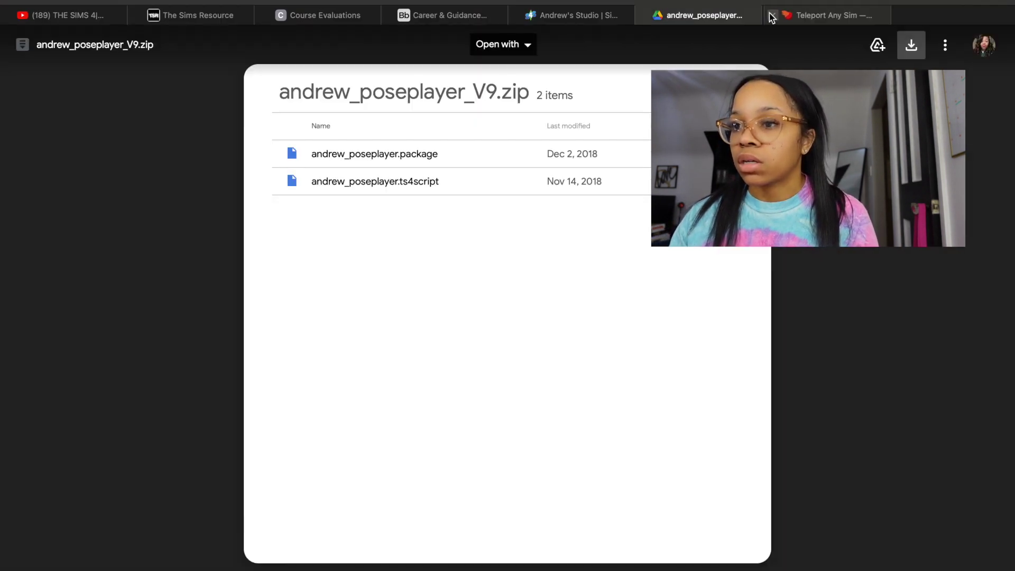
pyautogui.click(644, 15)
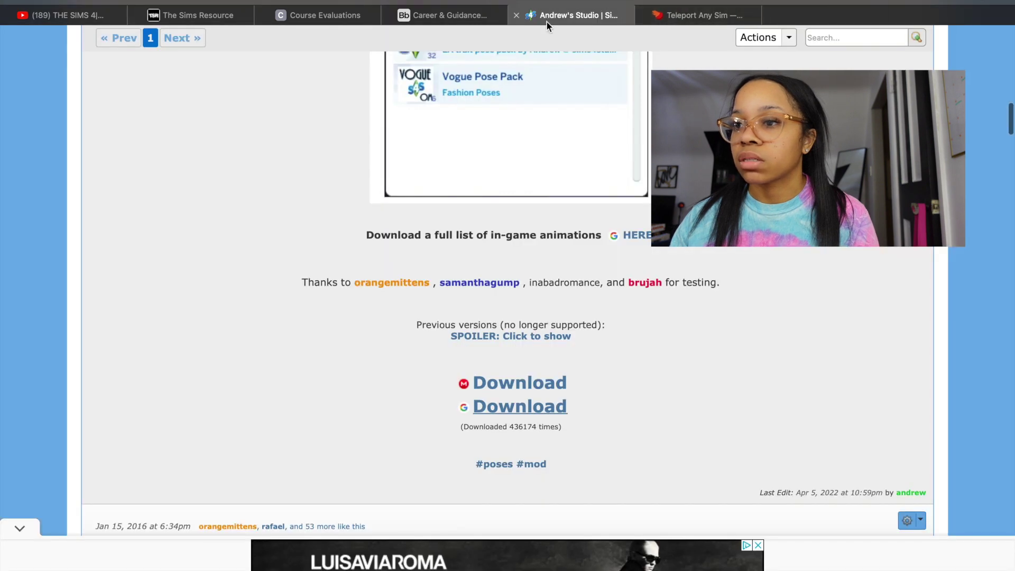
pyautogui.click(516, 16)
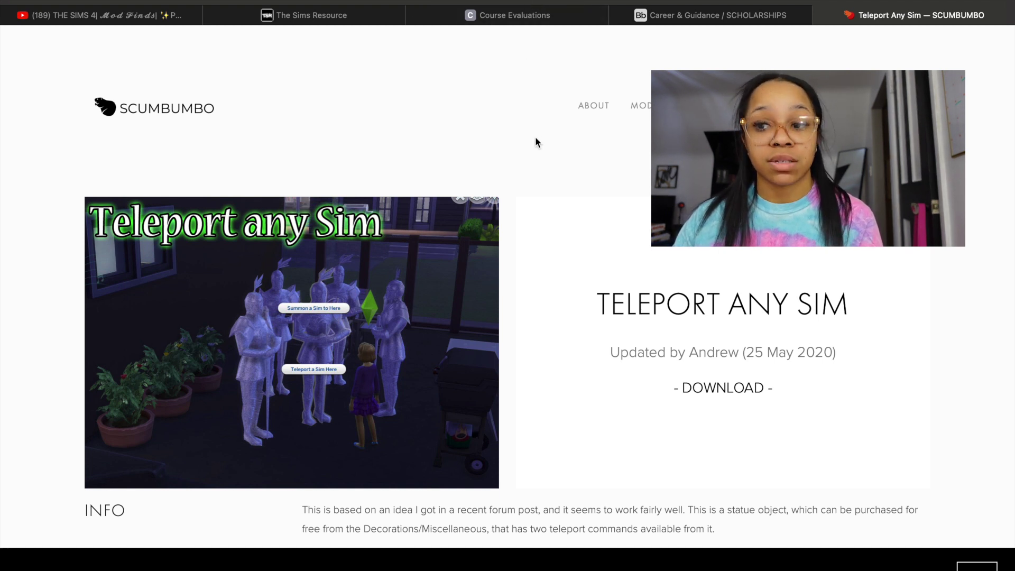
pyautogui.scroll(-1, 521, 274)
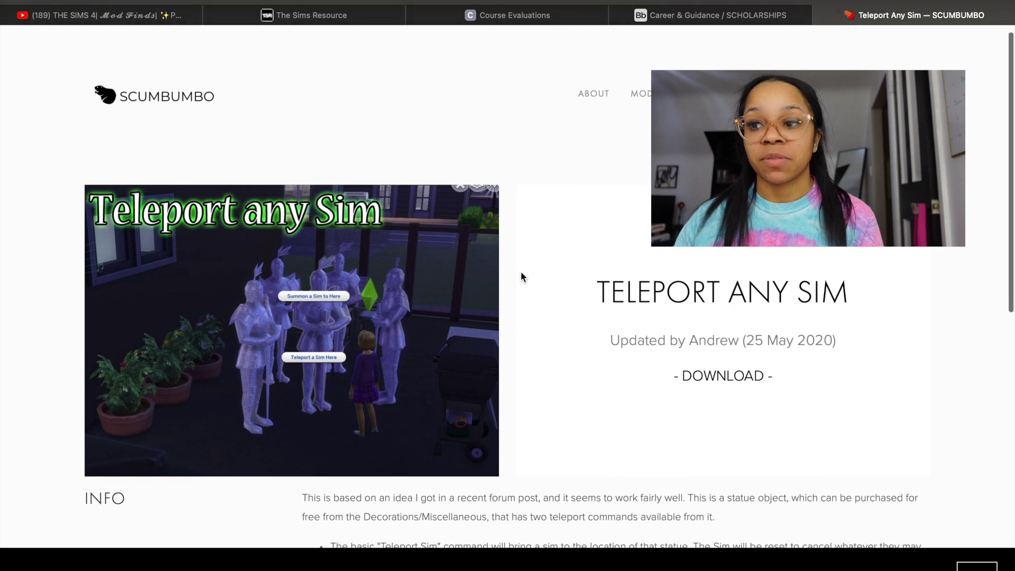
pyautogui.scroll(-3, 521, 271)
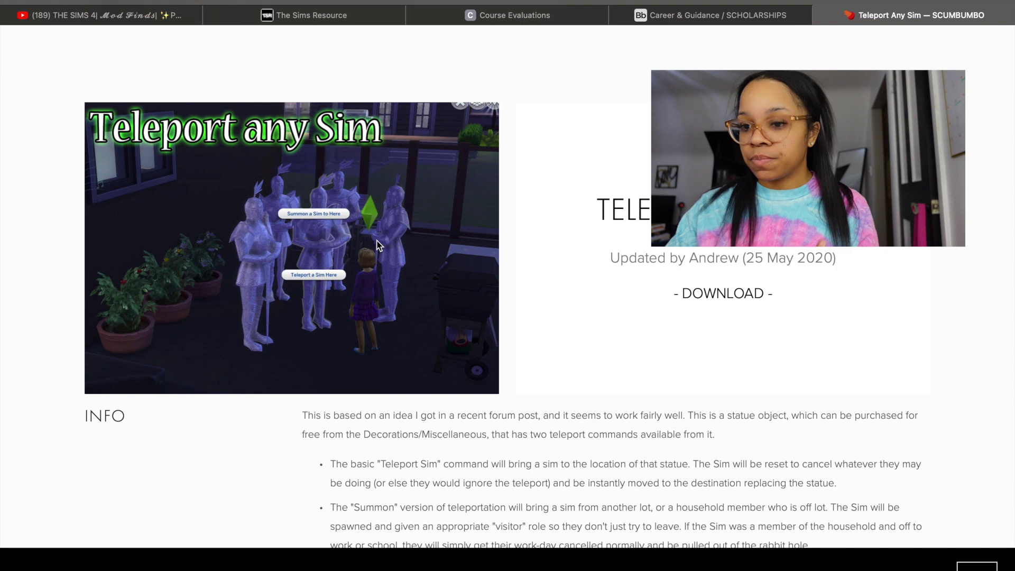
# - Download MTS_Scumbumbo_TeleportAnySim.zip (196 KB) from MEGA and view it in Downloads
pyautogui.click(737, 295)
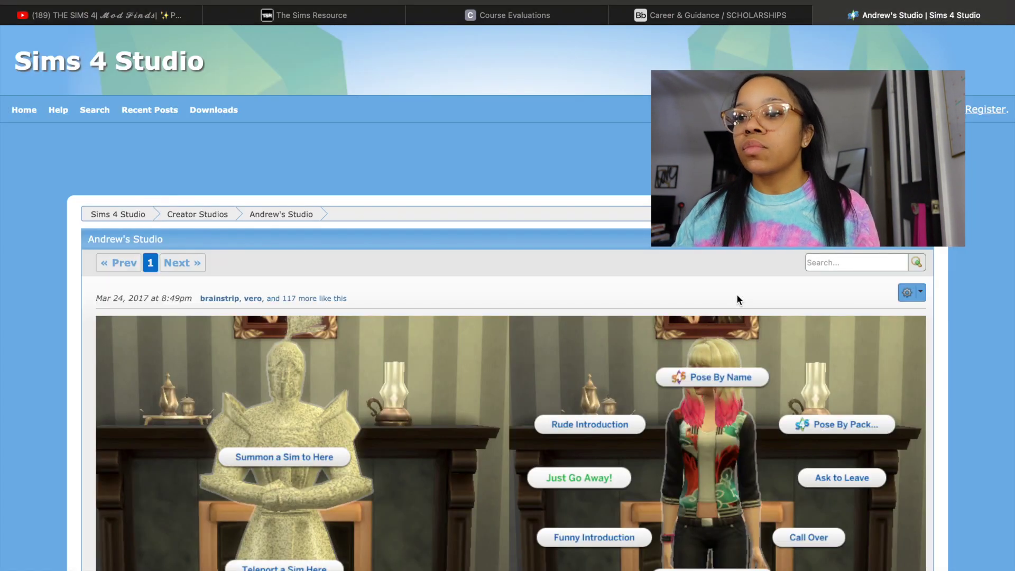
pyautogui.scroll(-5, 738, 296)
pyautogui.scroll(-12, 737, 295)
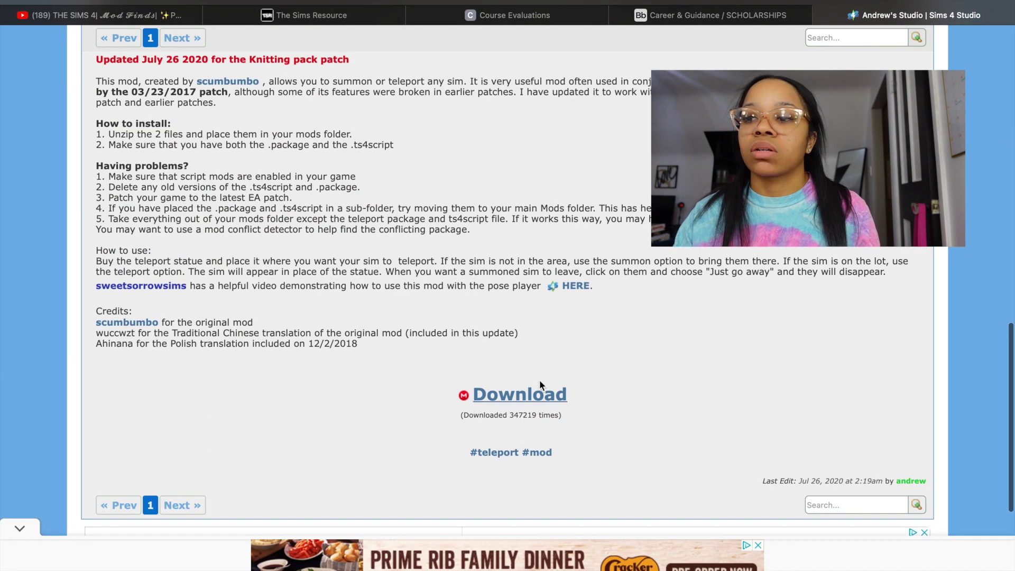
pyautogui.click(537, 396)
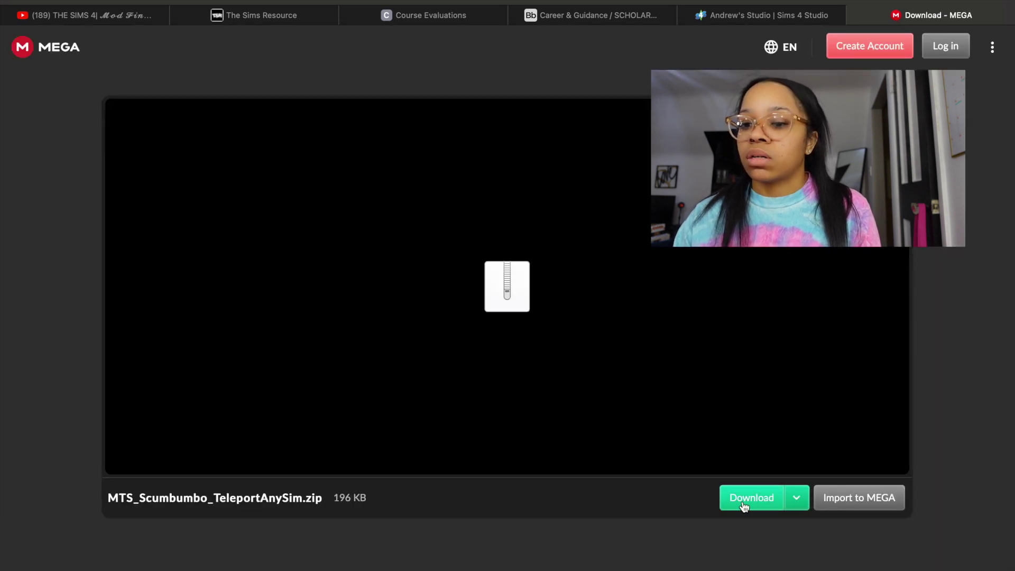
pyautogui.click(743, 507)
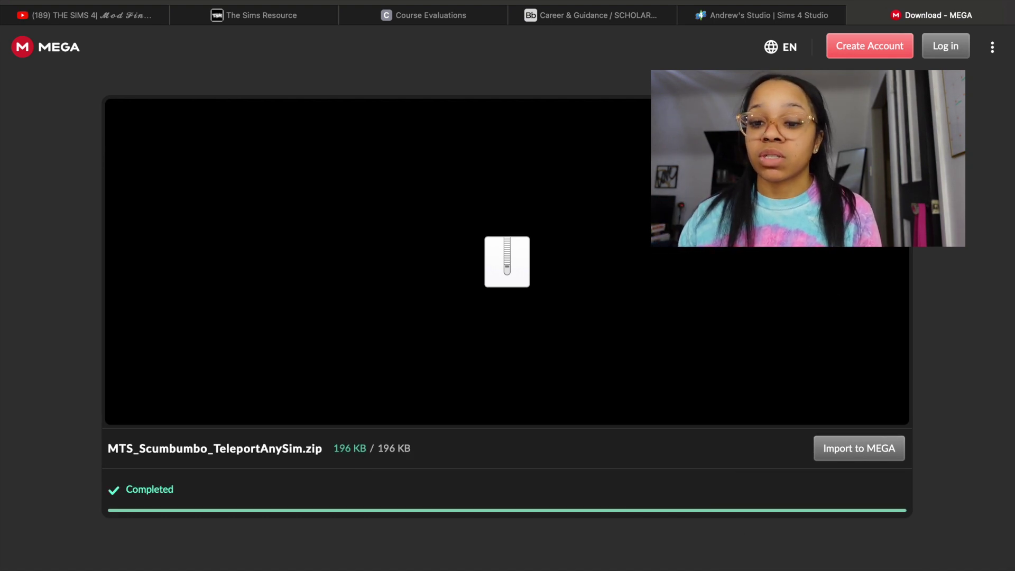
pyautogui.click(66, 562)
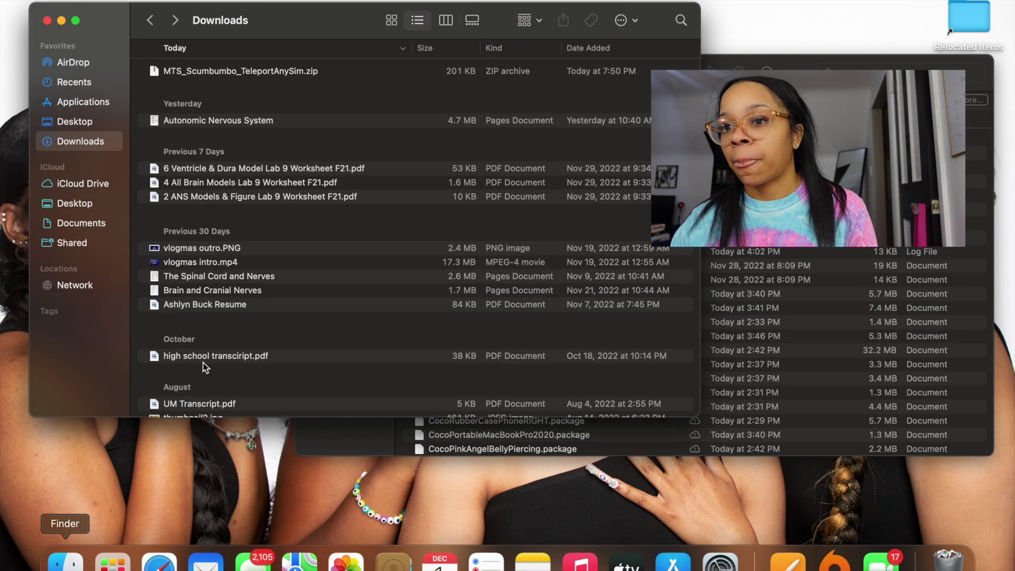
# - Extract the Teleport Any Sim zip and trash the duplicate 'MTS_Scumbumbo_TeleportAnySim 2' folder
pyautogui.doubleClick(297, 71)
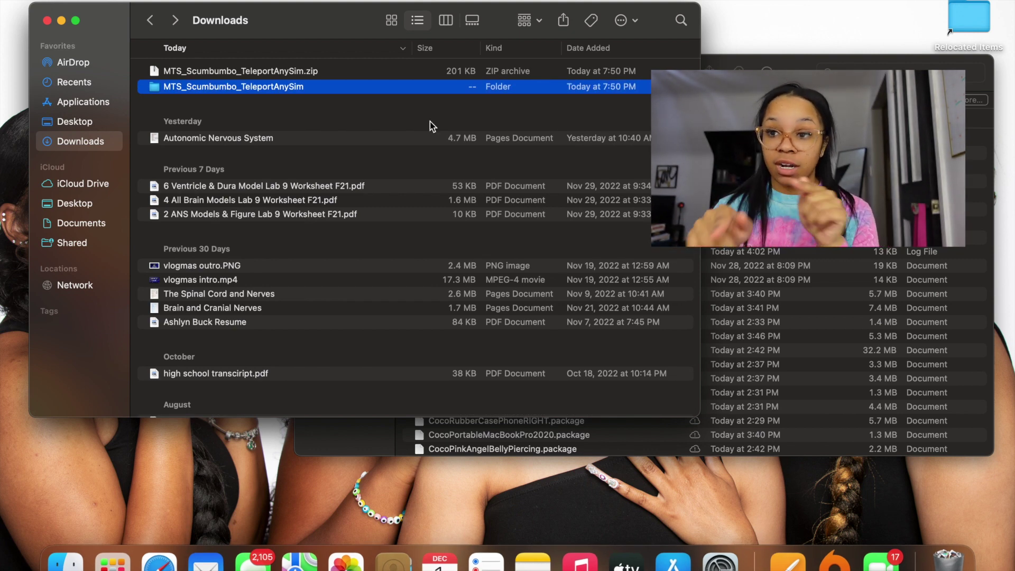
pyautogui.doubleClick(364, 75)
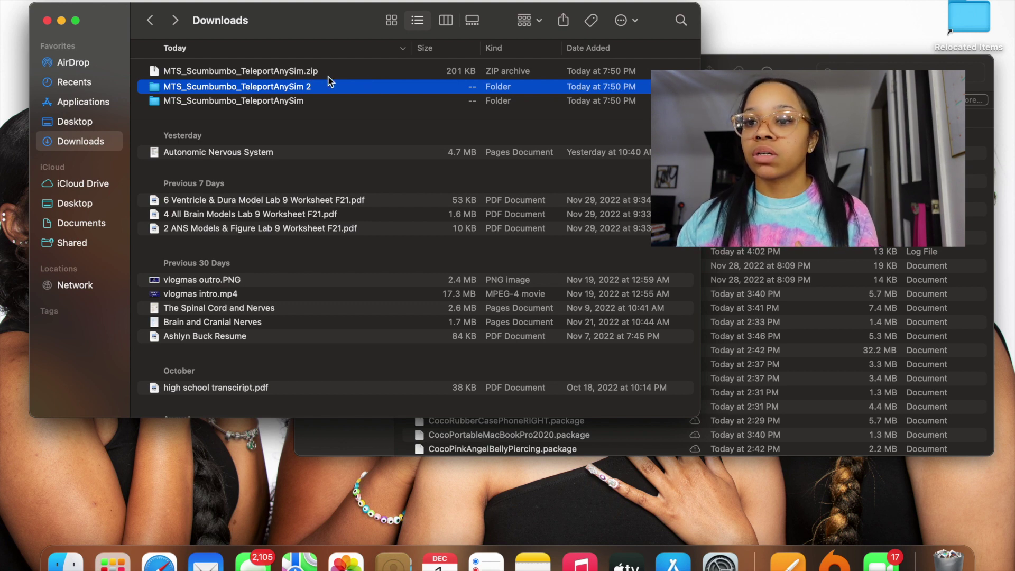
pyautogui.moveTo(308, 92); pyautogui.dragTo(949, 555)
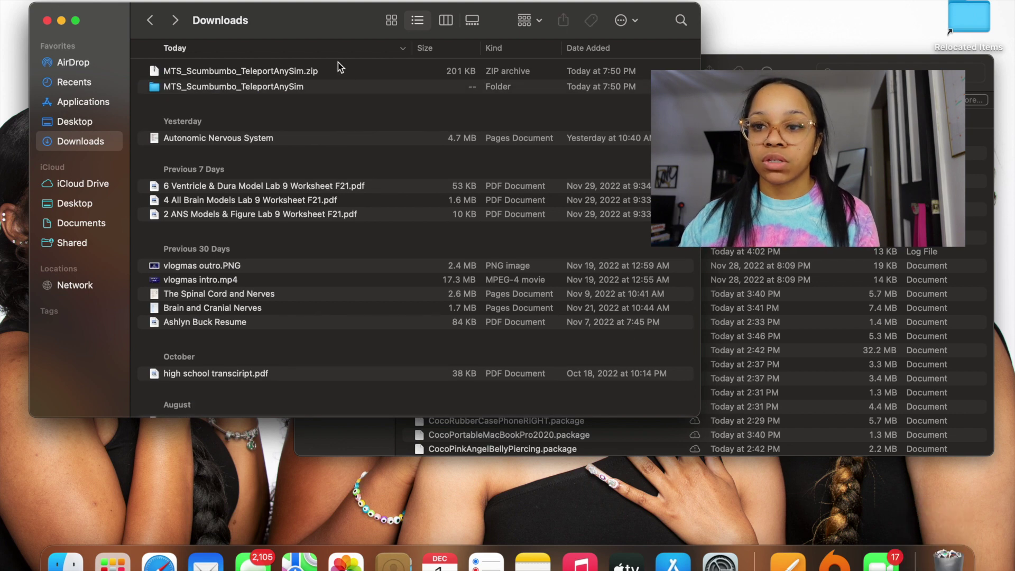
# - Move both Teleport Any Sim files into Mods, replacing old copies, then trash the zip and folder
pyautogui.click(305, 91)
pyautogui.doubleClick(303, 90)
pyautogui.click(356, 85)
pyautogui.keyDown('shift'); pyautogui.click(357, 73); pyautogui.keyUp('shift')
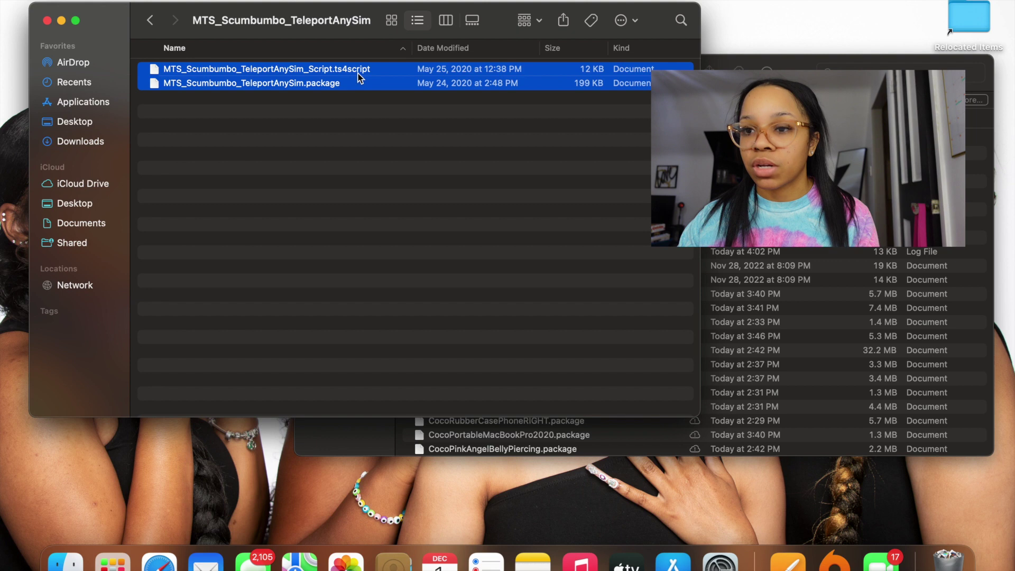
pyautogui.moveTo(358, 74); pyautogui.dragTo(810, 259)
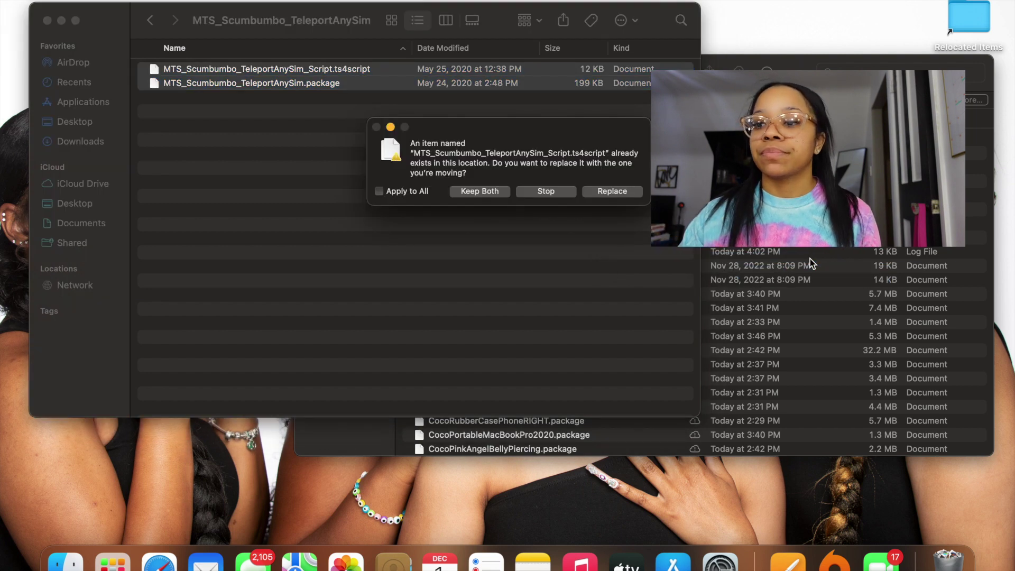
pyautogui.click(597, 191)
pyautogui.click(601, 180)
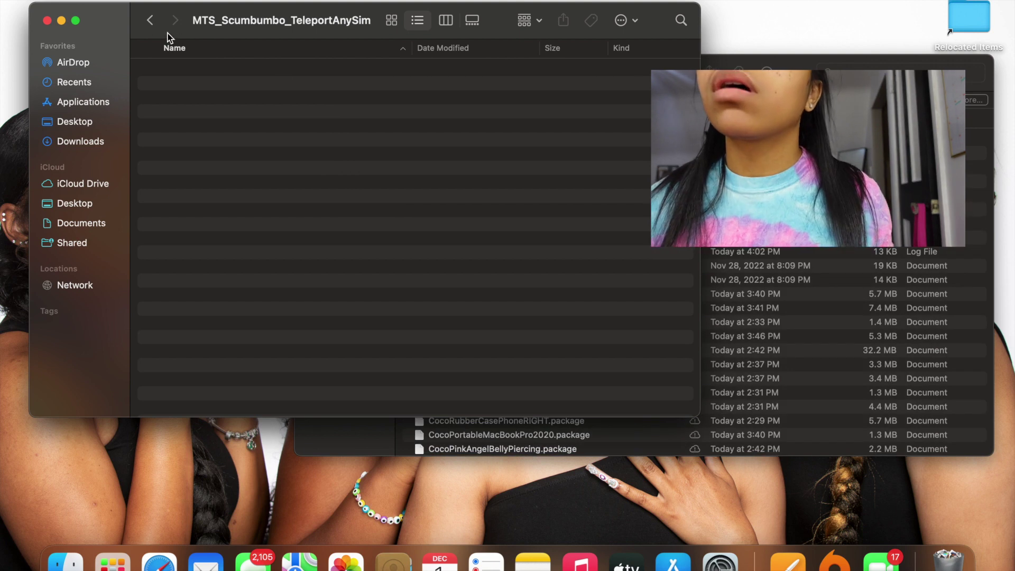
pyautogui.click(147, 20)
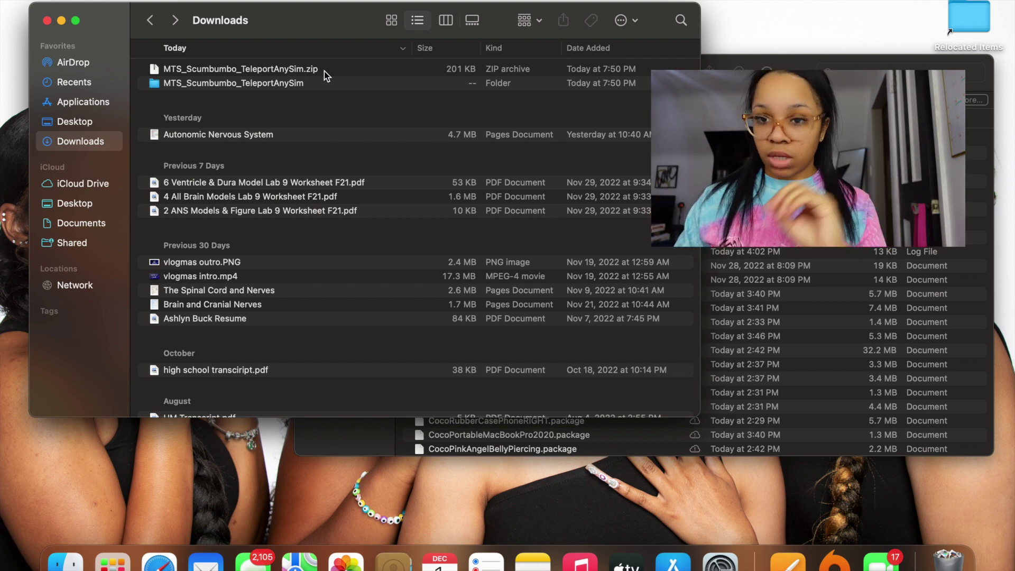
pyautogui.moveTo(351, 59); pyautogui.dragTo(948, 557)
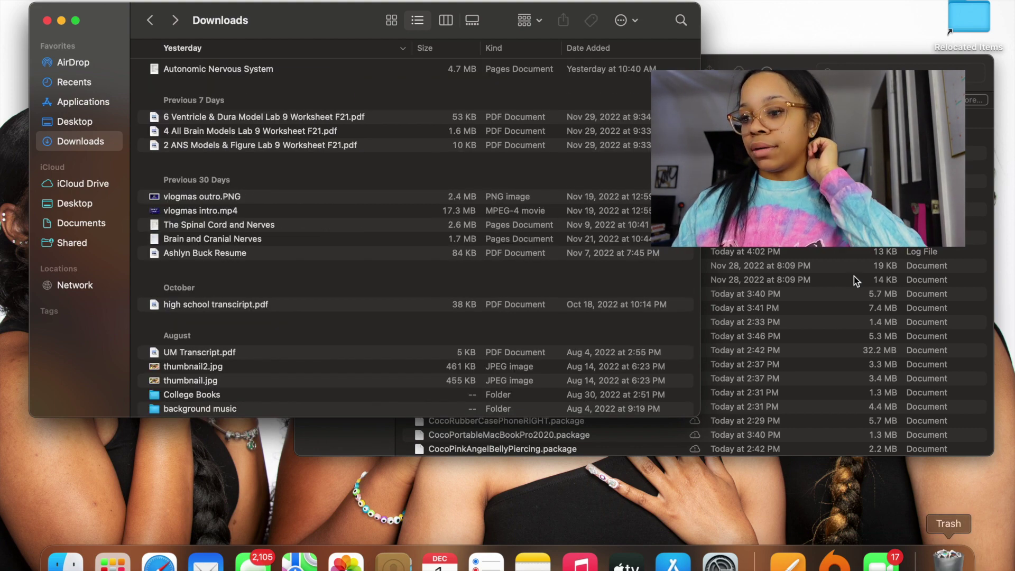